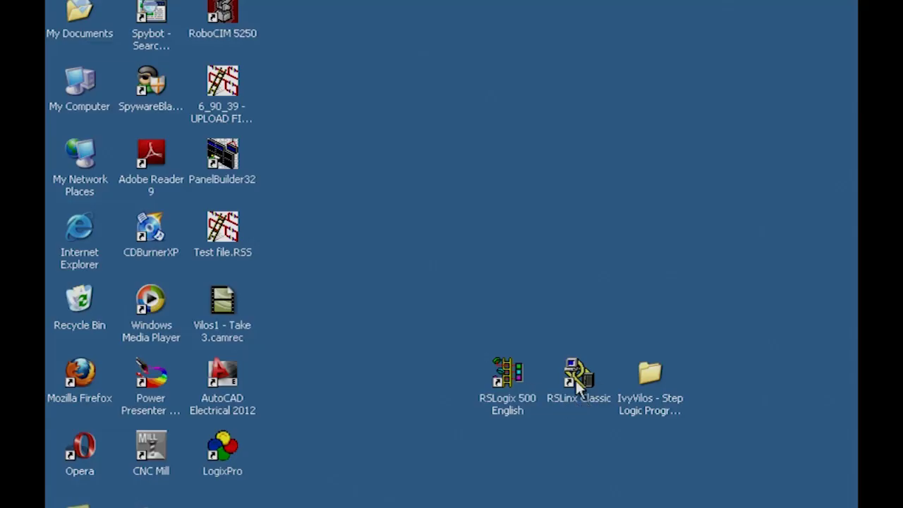
In RSLinx, auto-configure the AB_DF1-1 DF1 driver on COM1 so it runs
{"action": "double_click", "coordinate": [585, 374]}
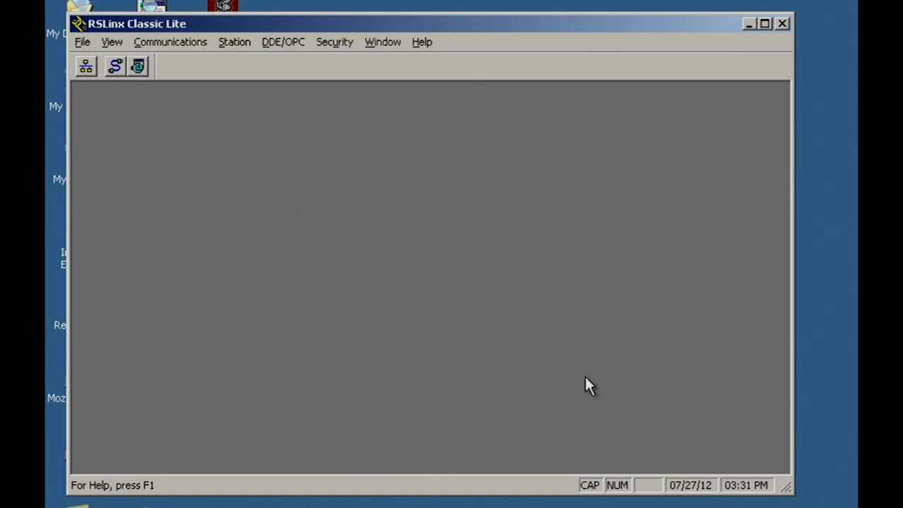
{"action": "left_click", "coordinate": [191, 42]}
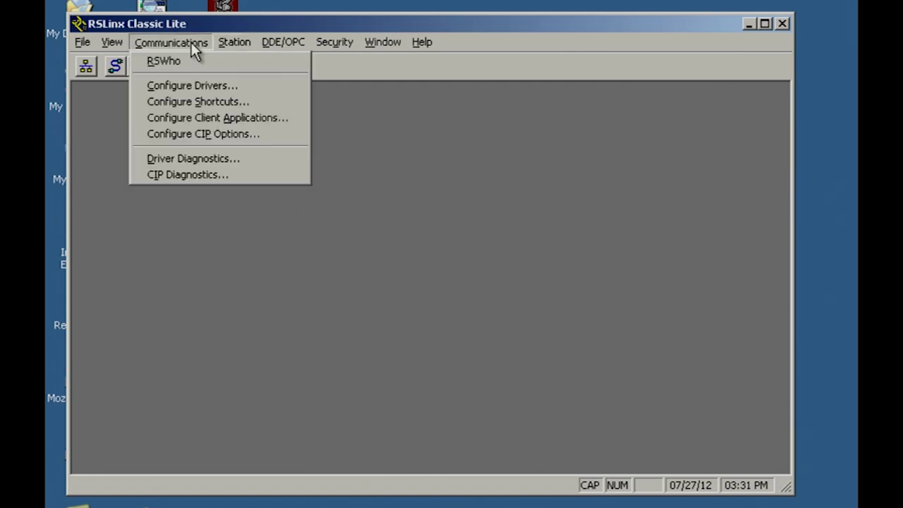
{"action": "left_click", "coordinate": [209, 90]}
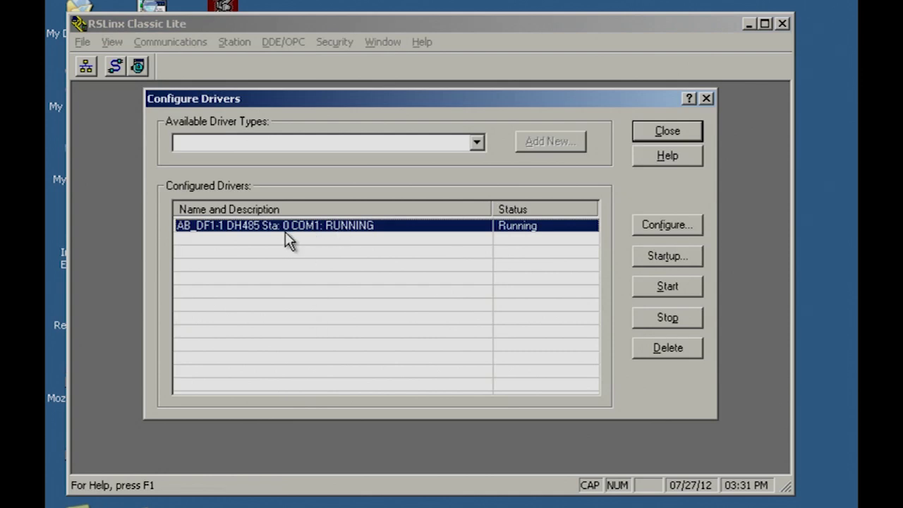
{"action": "left_click", "coordinate": [665, 223]}
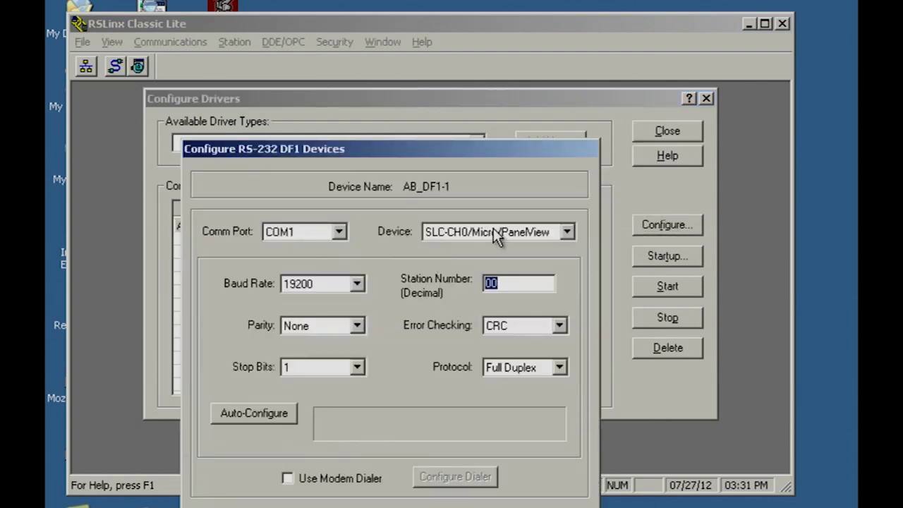
{"action": "left_click", "coordinate": [261, 409]}
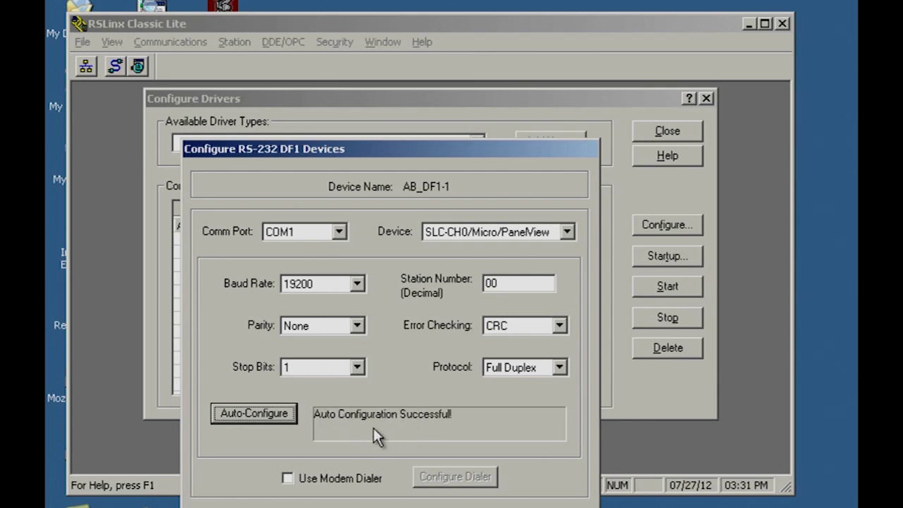
{"action": "key", "text": "Return"}
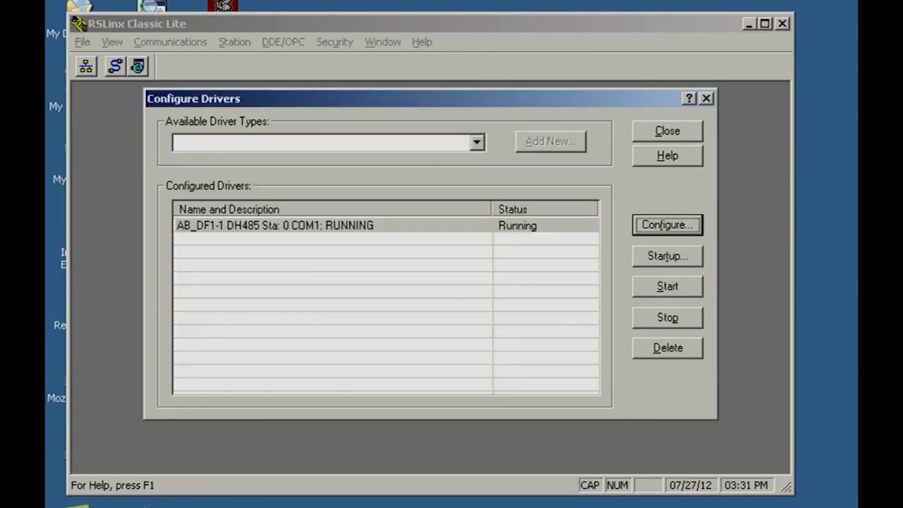
Browse AB_DF1-1 DH-485 in RSWho to find the SLC-5/03 at node 01, then minimize RSLinx
{"action": "left_click", "coordinate": [706, 99]}
{"action": "left_click", "coordinate": [167, 45]}
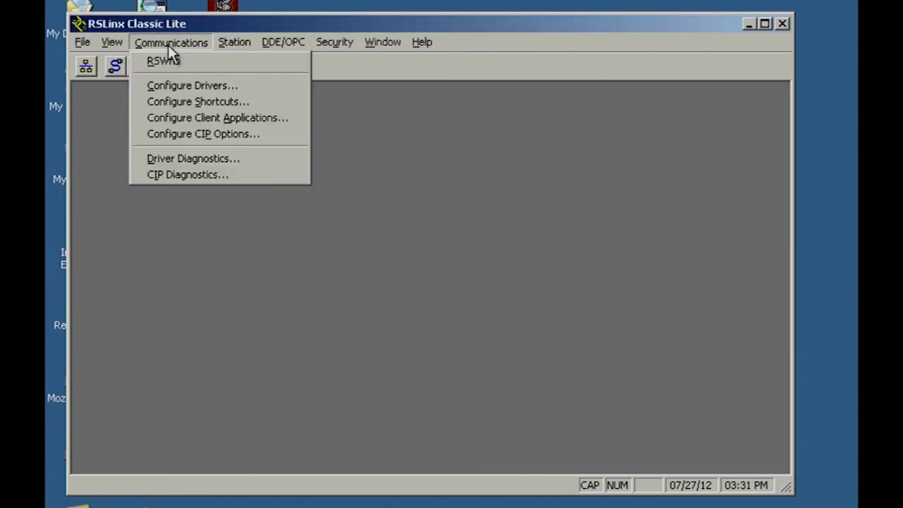
{"action": "left_click", "coordinate": [167, 60]}
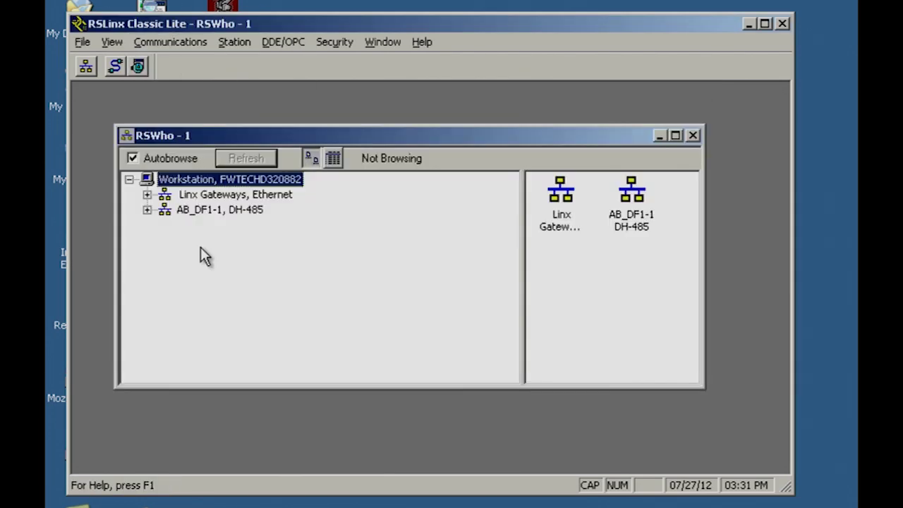
{"action": "left_click", "coordinate": [220, 214]}
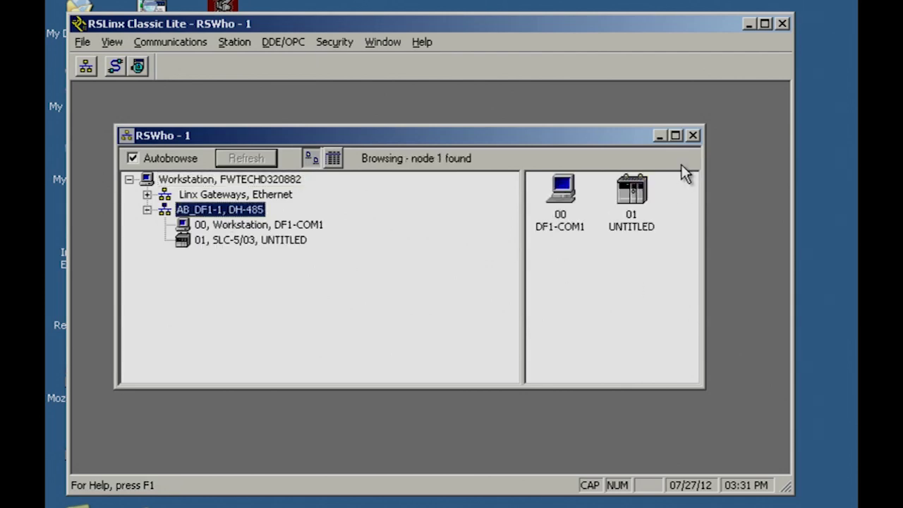
{"action": "left_click", "coordinate": [676, 135]}
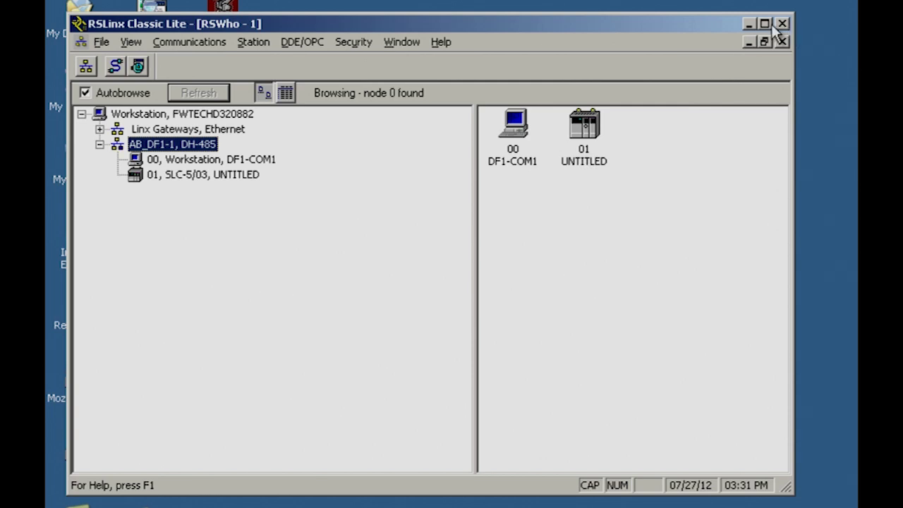
{"action": "left_click", "coordinate": [749, 24]}
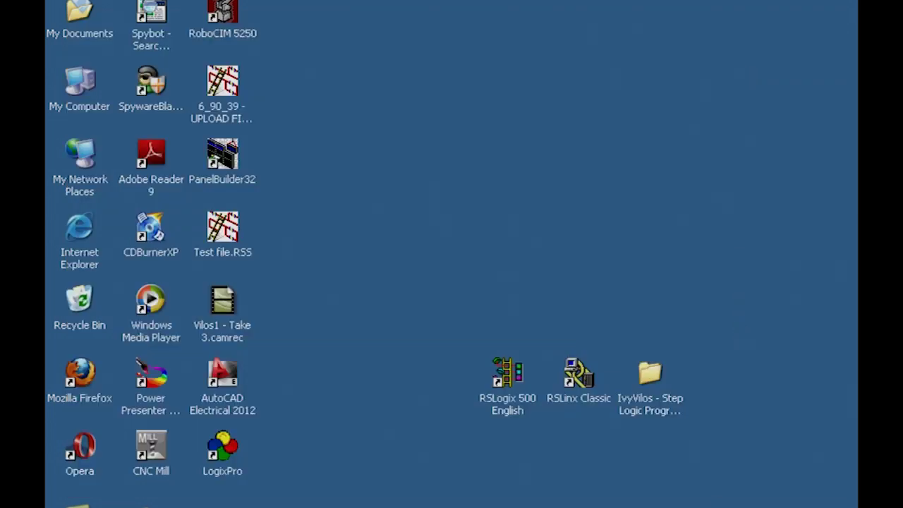
Launch RSLogix 500 full-screen and create a project for the 1747-L532E 5/03 CPU, FRN 3-8
{"action": "double_click", "coordinate": [517, 394]}
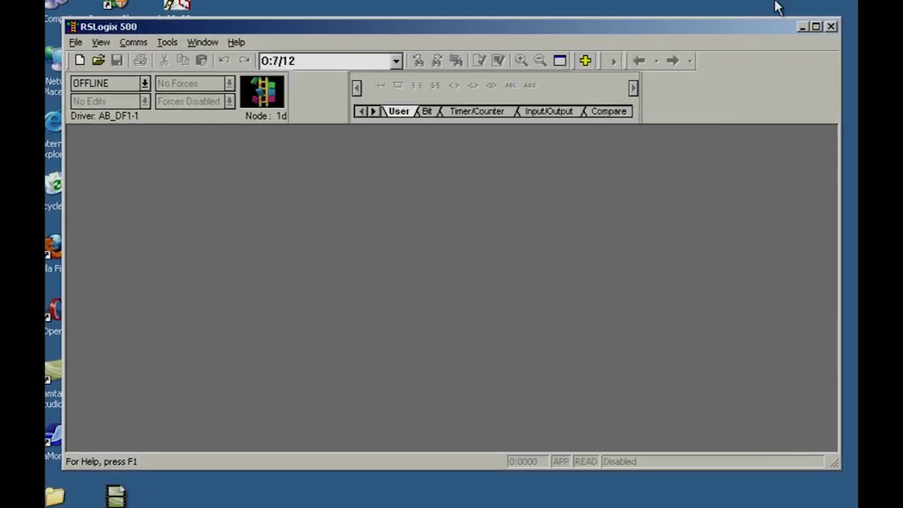
{"action": "left_click", "coordinate": [817, 27]}
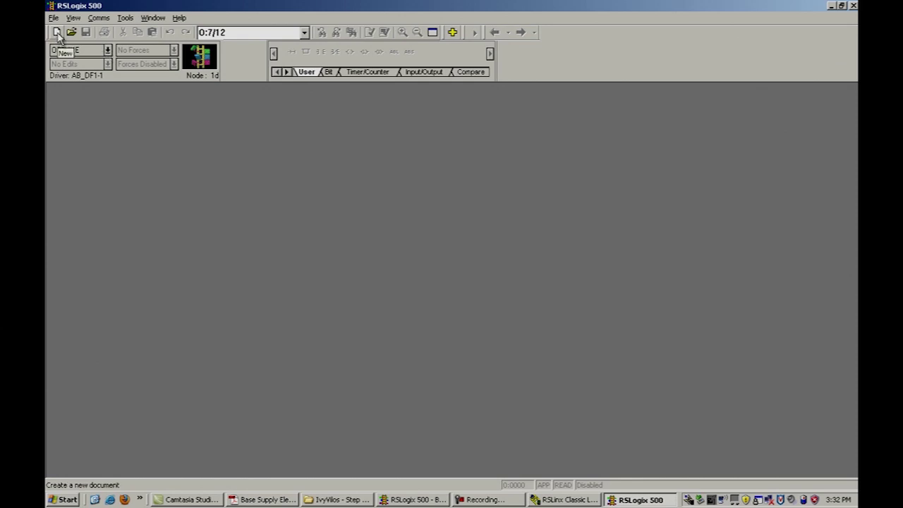
{"action": "left_click", "coordinate": [57, 32]}
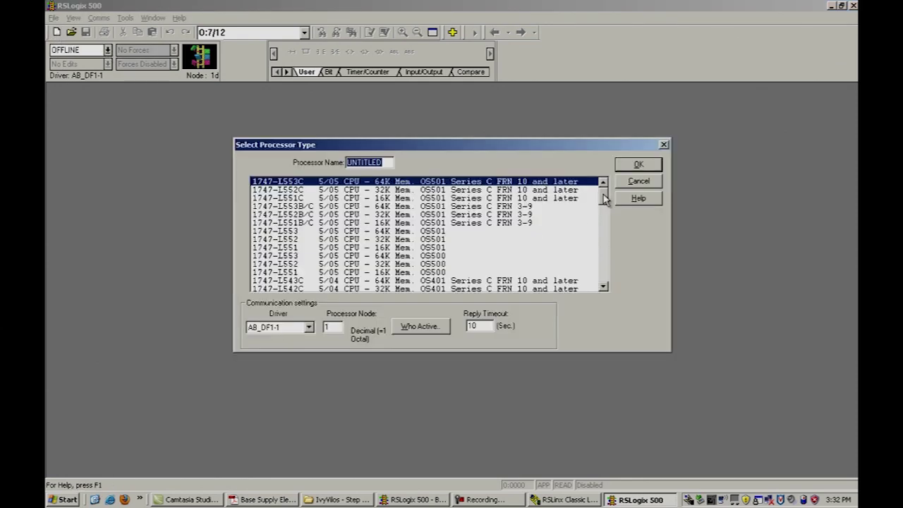
{"action": "left_click_drag", "start_coordinate": [603, 196], "coordinate": [599, 226]}
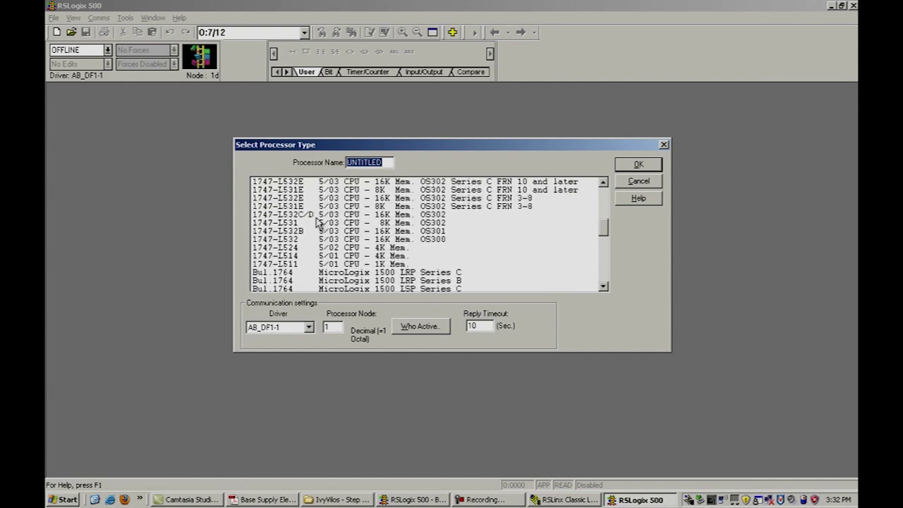
{"action": "left_click", "coordinate": [604, 183]}
{"action": "left_click", "coordinate": [604, 183]}
{"action": "left_click", "coordinate": [604, 183]}
{"action": "left_click", "coordinate": [604, 182]}
{"action": "left_click", "coordinate": [604, 183]}
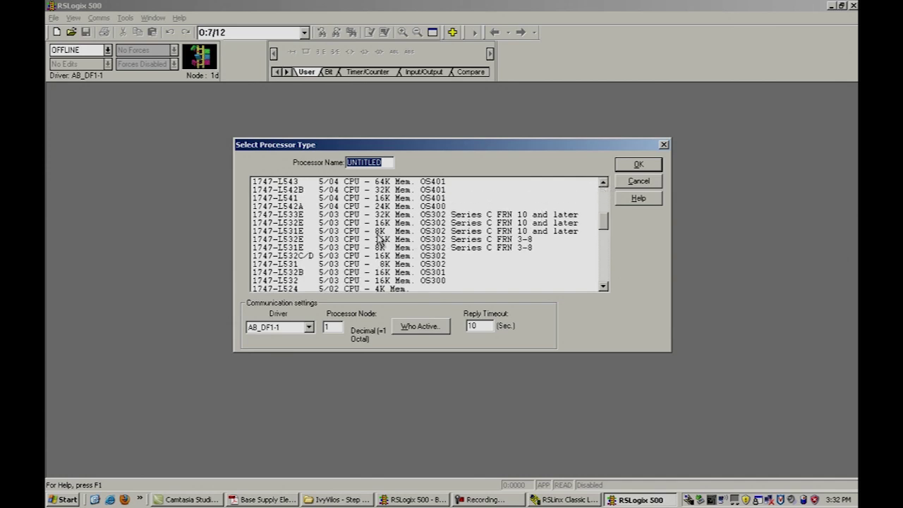
{"action": "left_click", "coordinate": [303, 240]}
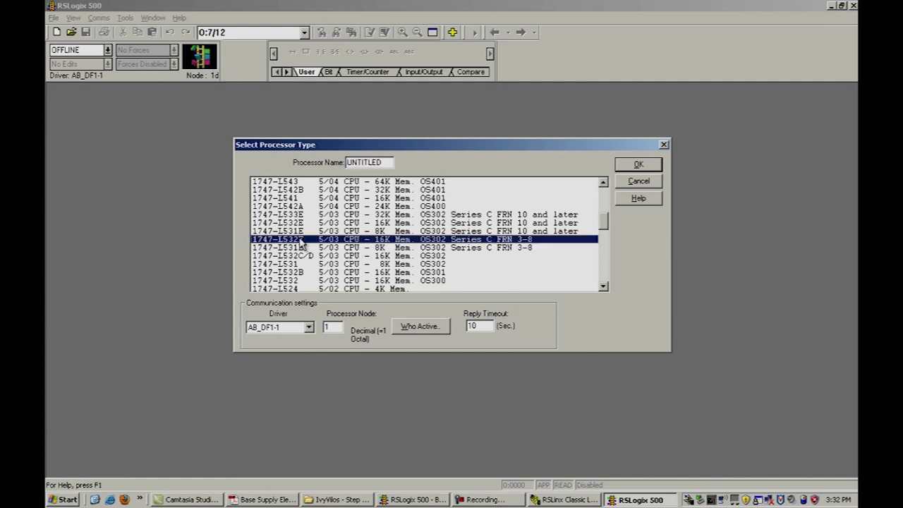
{"action": "left_click", "coordinate": [639, 164]}
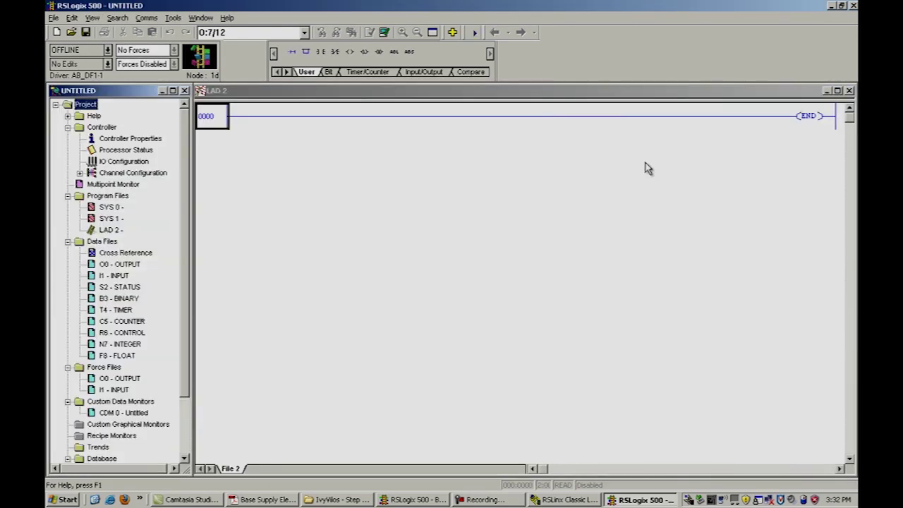
Read the I/O configuration from the processor, accepting the change to FRN 10 and later
{"action": "double_click", "coordinate": [110, 164]}
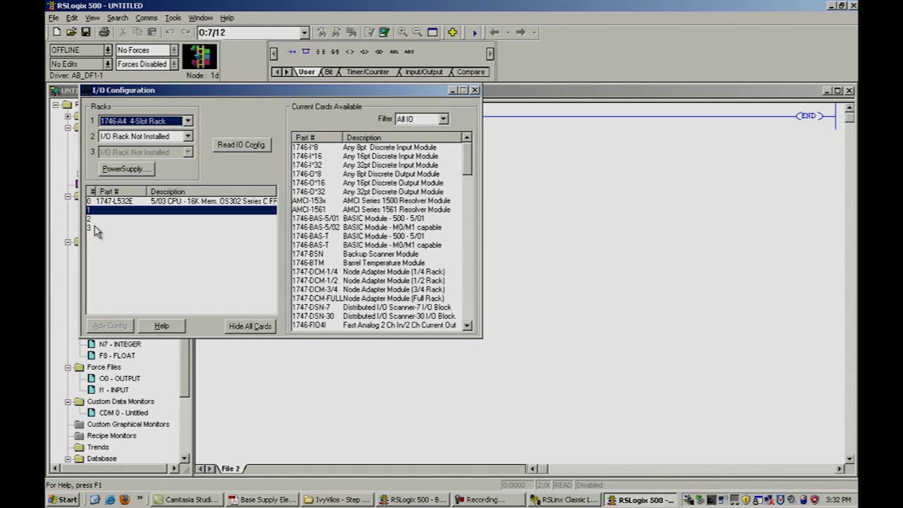
{"action": "left_click", "coordinate": [242, 145]}
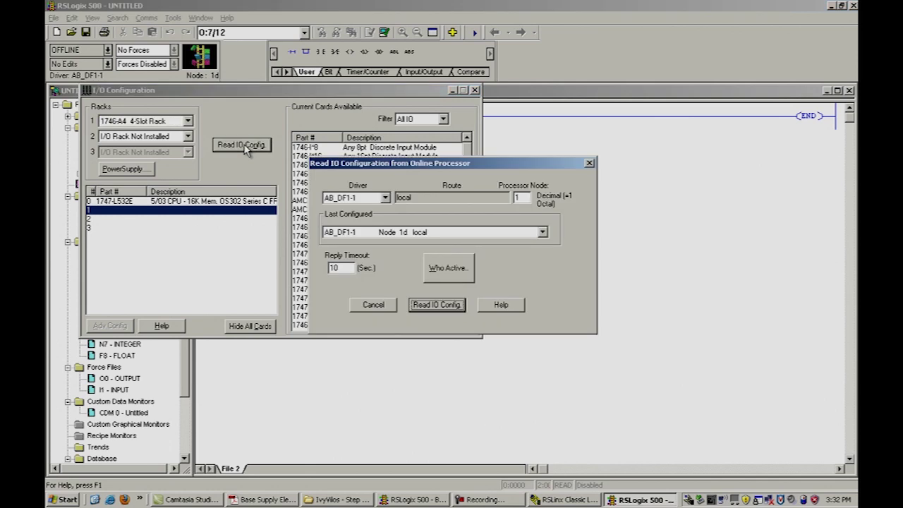
{"action": "left_click", "coordinate": [437, 305]}
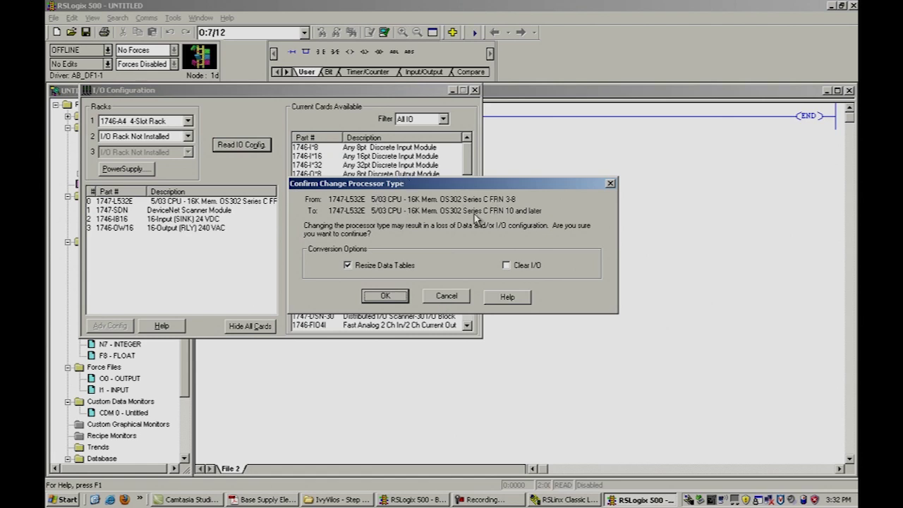
{"action": "left_click", "coordinate": [385, 296]}
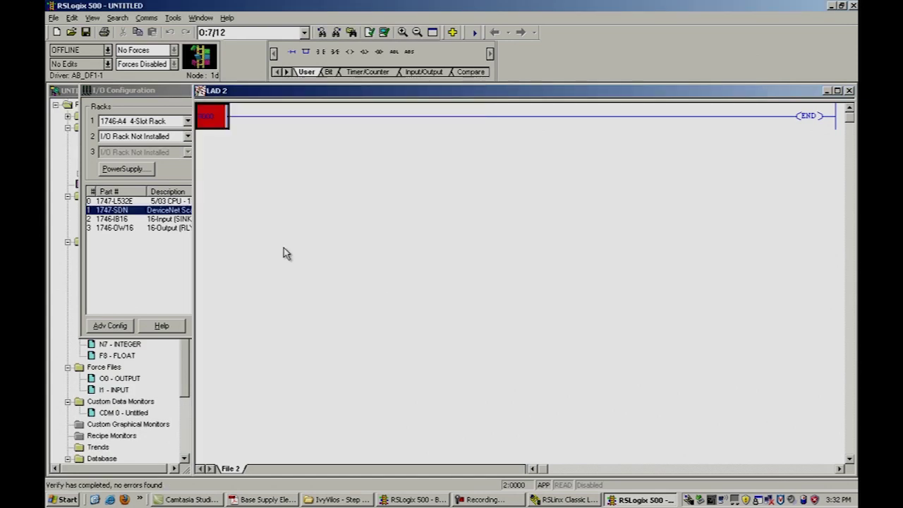
{"action": "left_click", "coordinate": [151, 91]}
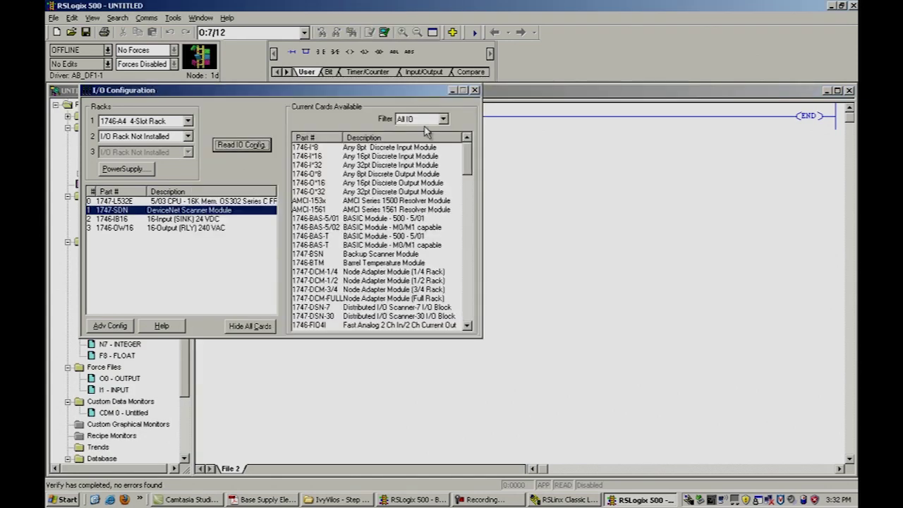
Close the I/O configuration and start an address/symbol import in CSV format
{"action": "left_click", "coordinate": [474, 90]}
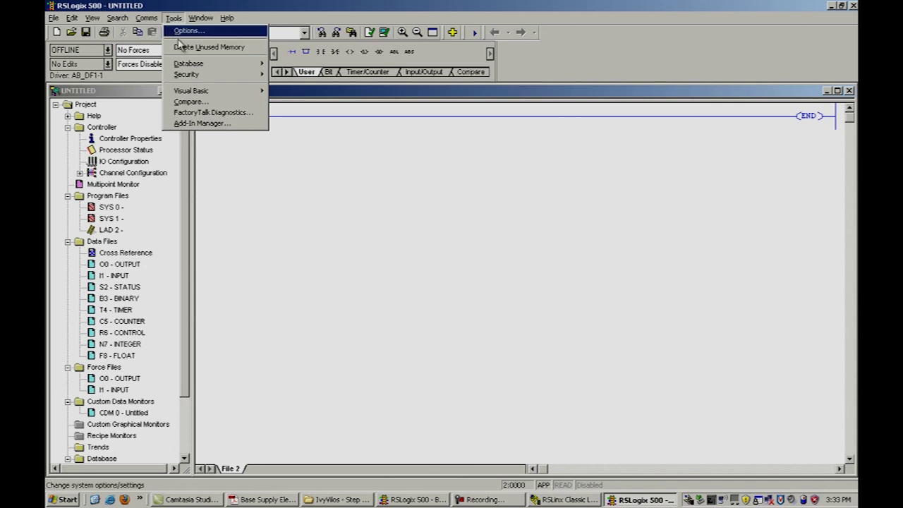
{"action": "mouse_move", "coordinate": [190, 68]}
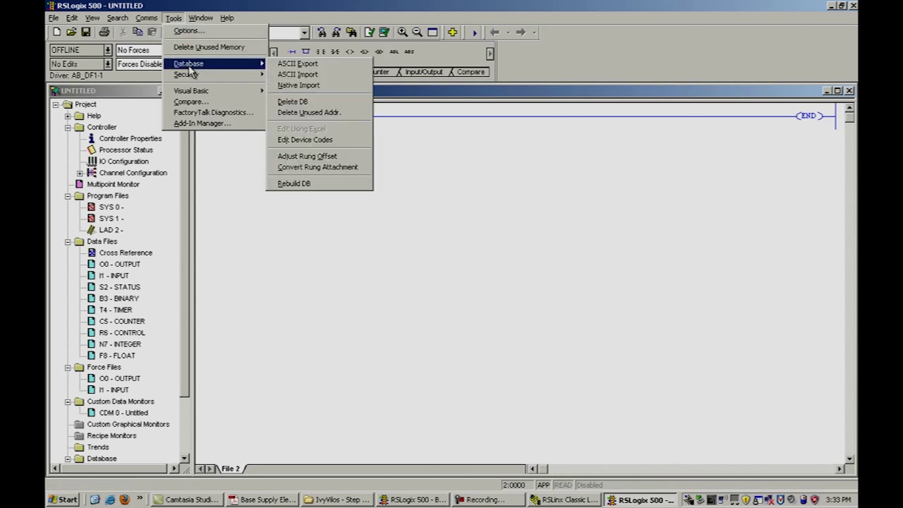
{"action": "left_click", "coordinate": [306, 77]}
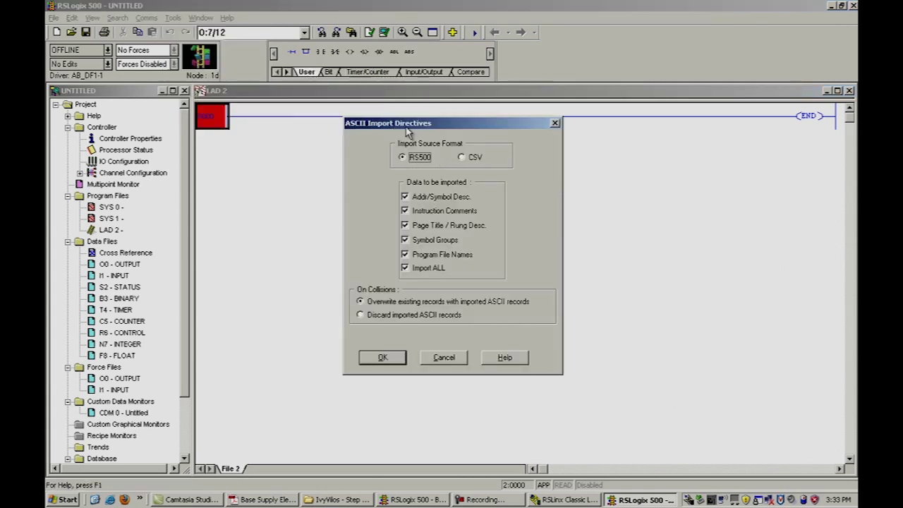
{"action": "left_click", "coordinate": [462, 158]}
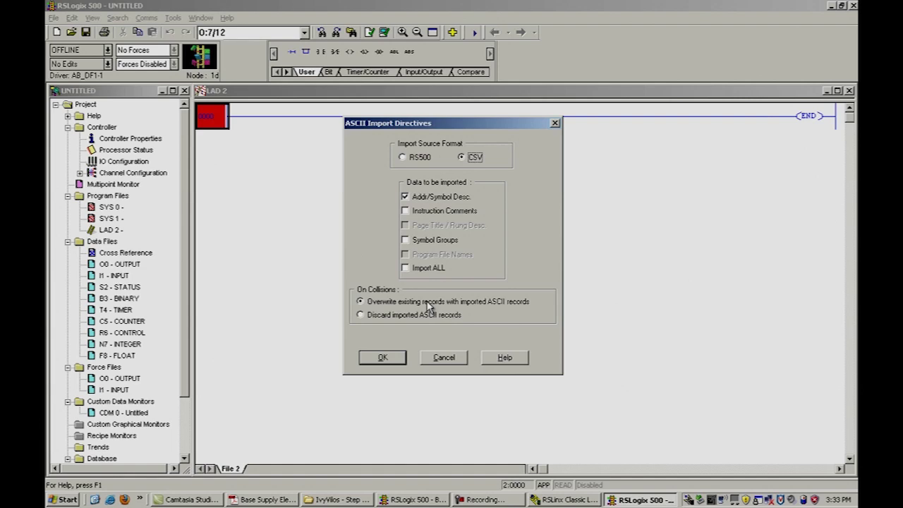
{"action": "left_click", "coordinate": [382, 359]}
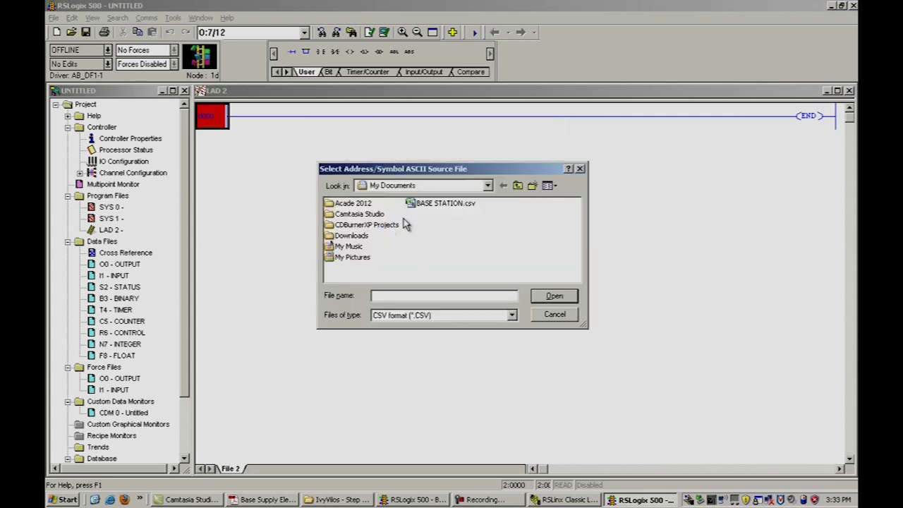
Import BASE STATION.CSV from the Desktop's IvyVilos - Step Logic Programming folder
{"action": "left_click", "coordinate": [488, 186]}
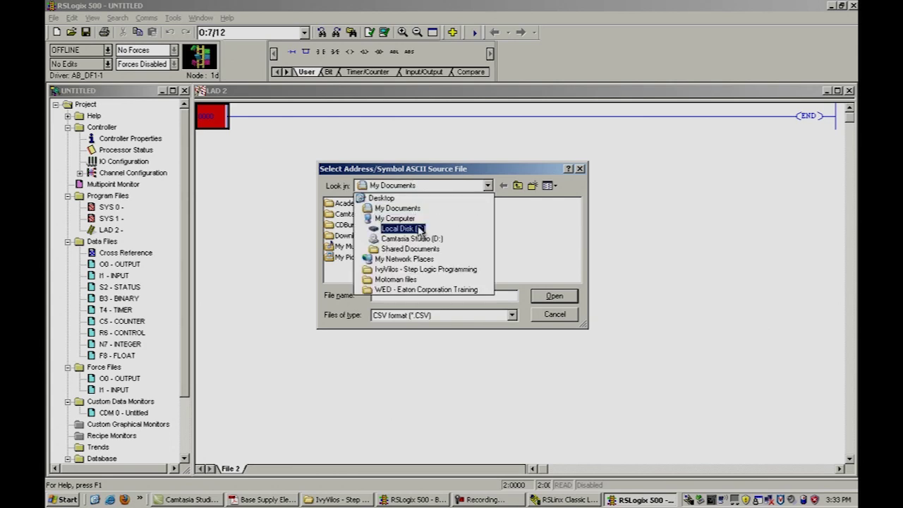
{"action": "left_click", "coordinate": [395, 218]}
{"action": "left_click", "coordinate": [487, 186]}
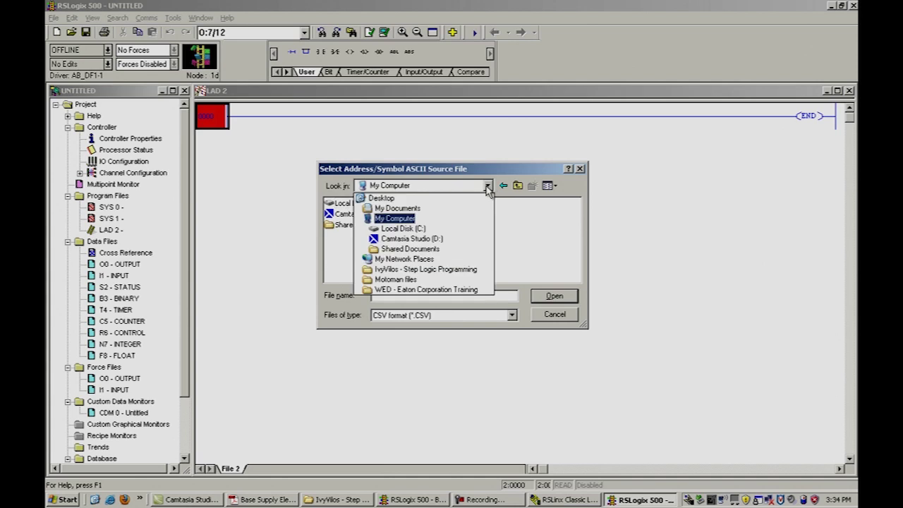
{"action": "left_click", "coordinate": [406, 197]}
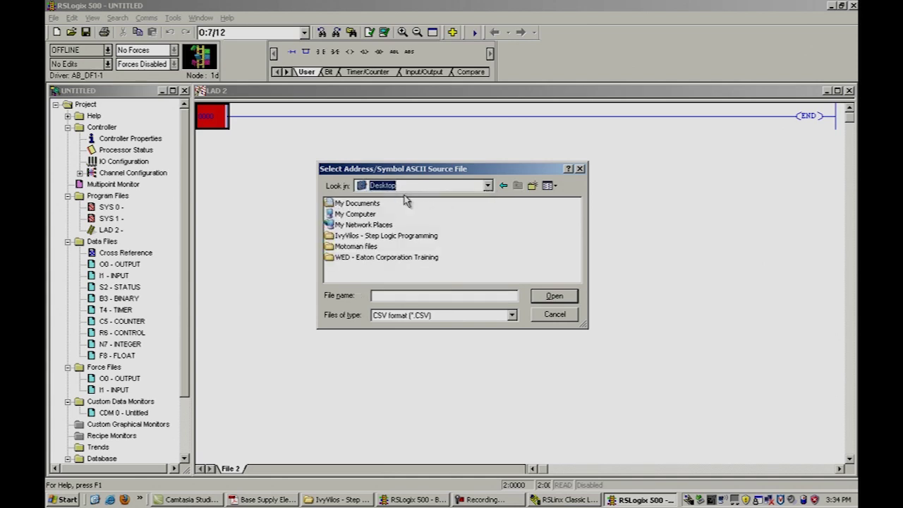
{"action": "double_click", "coordinate": [387, 238]}
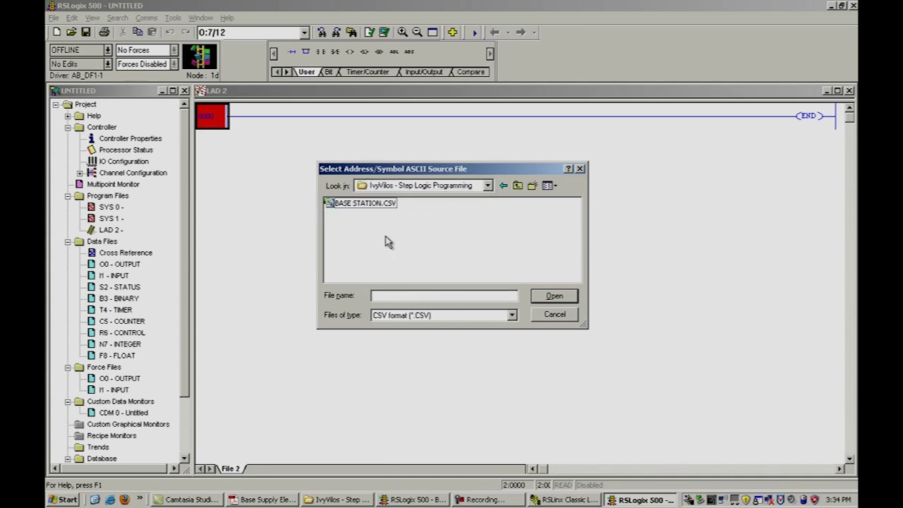
{"action": "double_click", "coordinate": [368, 204]}
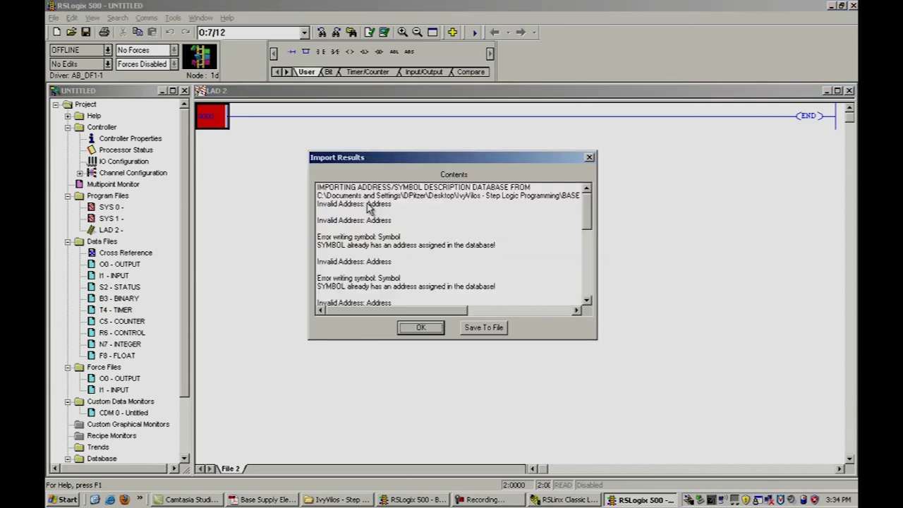
Scroll the Import Results report down to 'IMPORT finished.' and dismiss it
{"action": "left_click", "coordinate": [417, 274]}
{"action": "scroll", "coordinate": [420, 274], "scroll_direction": "down", "scroll_amount": 3}
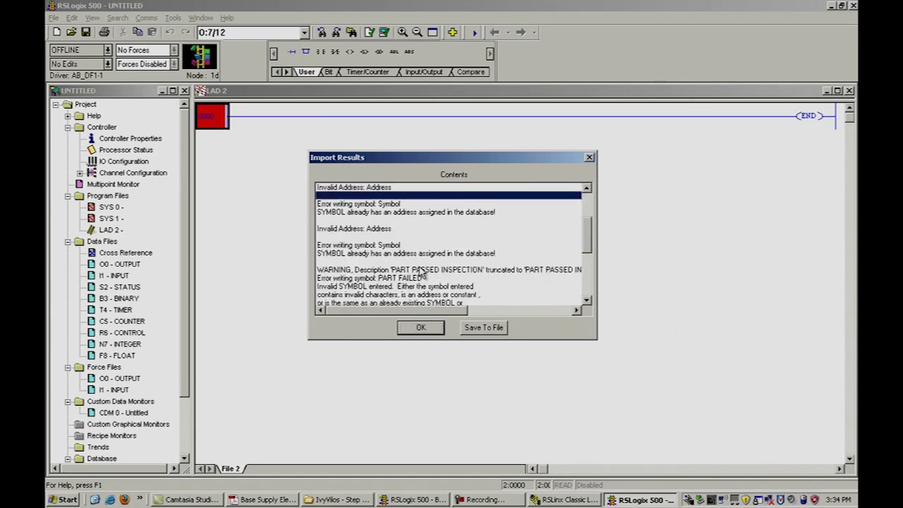
{"action": "scroll", "coordinate": [421, 272], "scroll_direction": "down", "scroll_amount": 2}
{"action": "scroll", "coordinate": [431, 285], "scroll_direction": "down", "scroll_amount": 4}
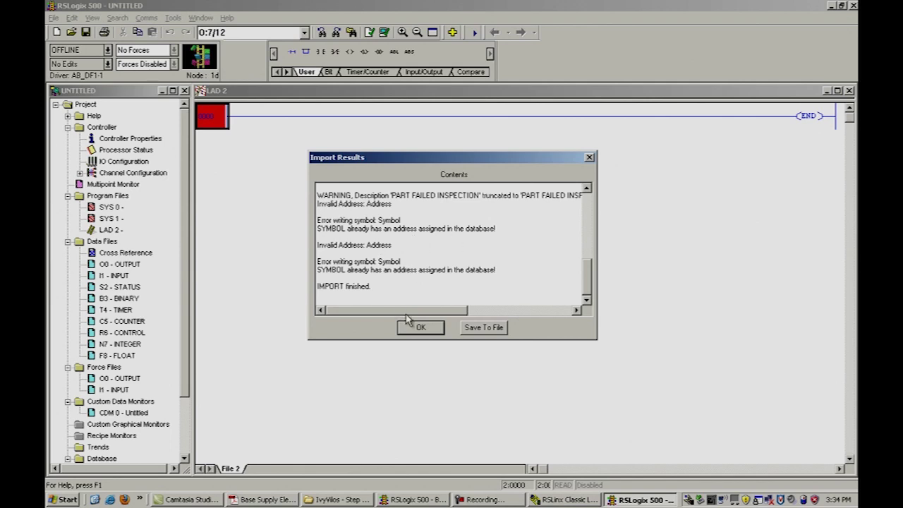
{"action": "left_click", "coordinate": [420, 330]}
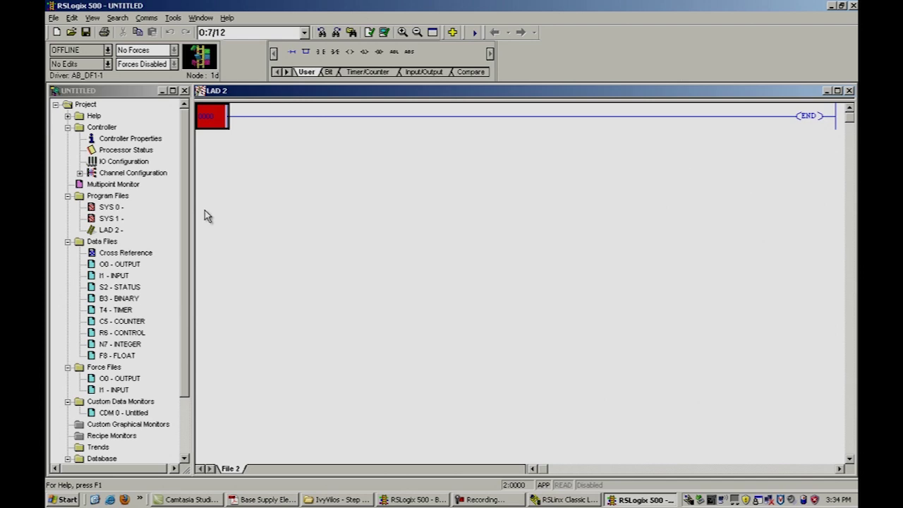
Open Database > Address/Symbol and maximize the editor listing the 238 imported entries
{"action": "left_click_drag", "start_coordinate": [189, 177], "coordinate": [185, 253]}
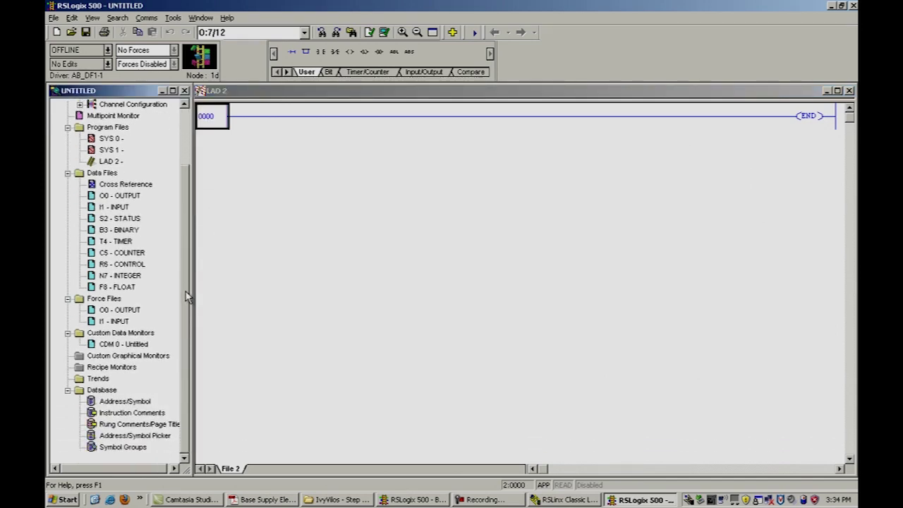
{"action": "double_click", "coordinate": [132, 405]}
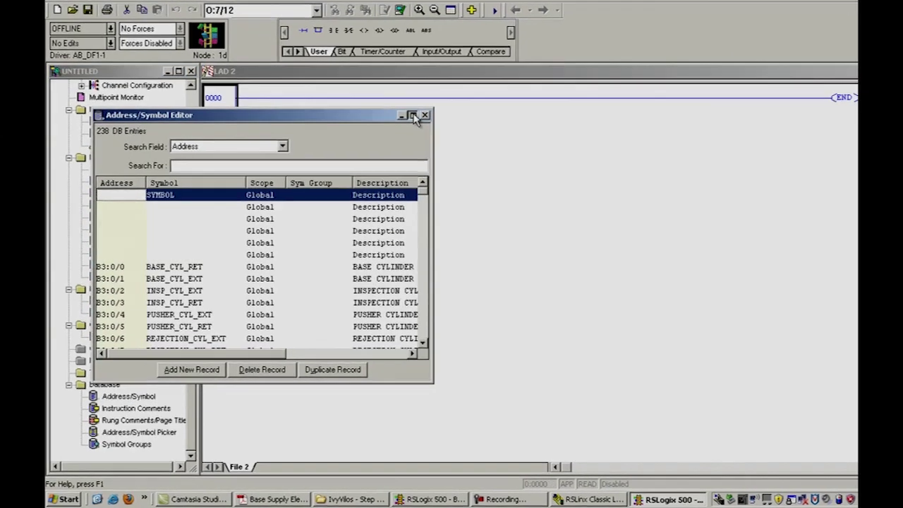
{"action": "left_click", "coordinate": [397, 133]}
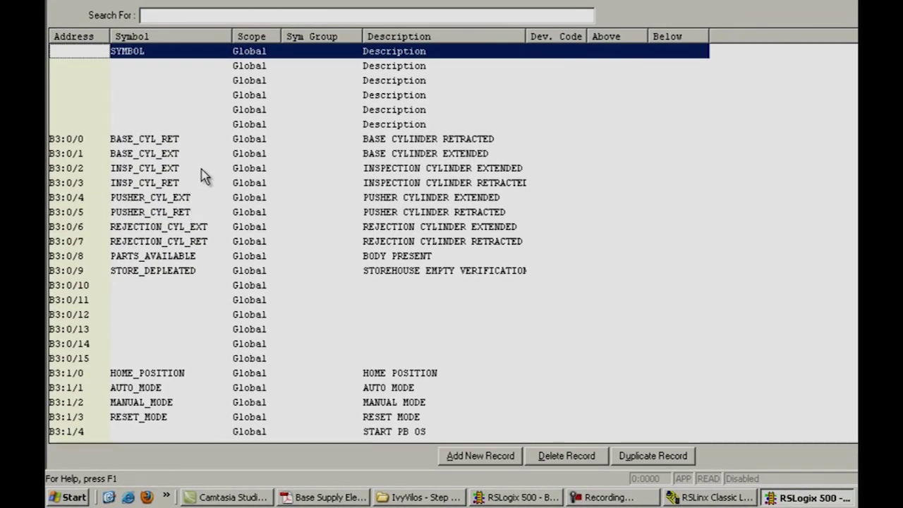
{"action": "scroll", "coordinate": [200, 176], "scroll_direction": "down", "scroll_amount": 1}
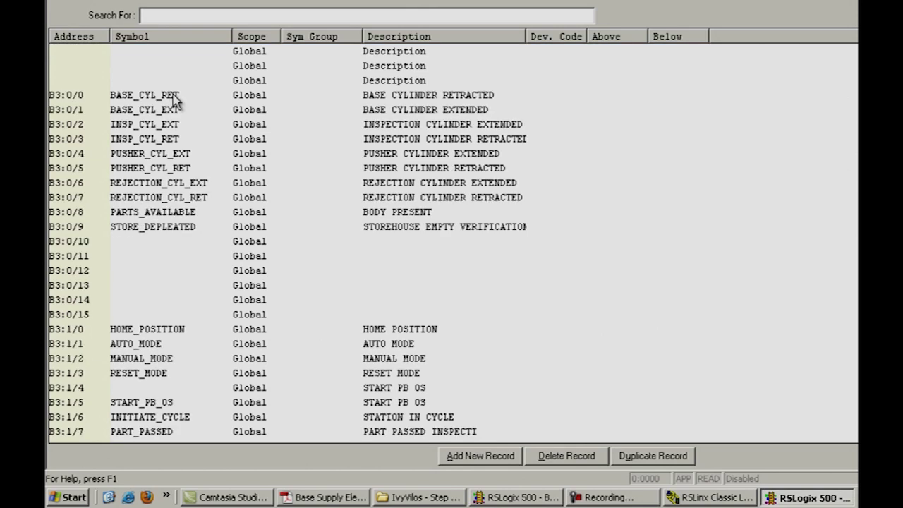
{"action": "scroll", "coordinate": [177, 112], "scroll_direction": "down", "scroll_amount": 1}
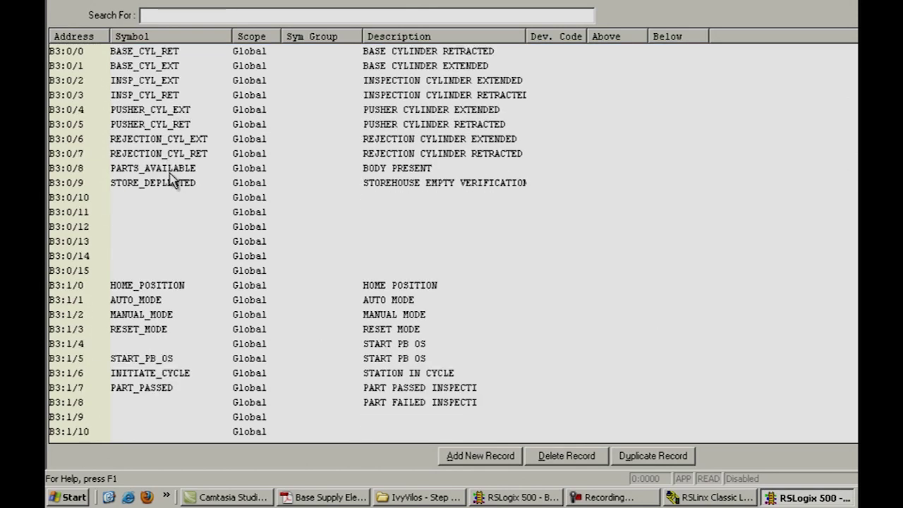
{"action": "scroll", "coordinate": [171, 177], "scroll_direction": "down", "scroll_amount": 5}
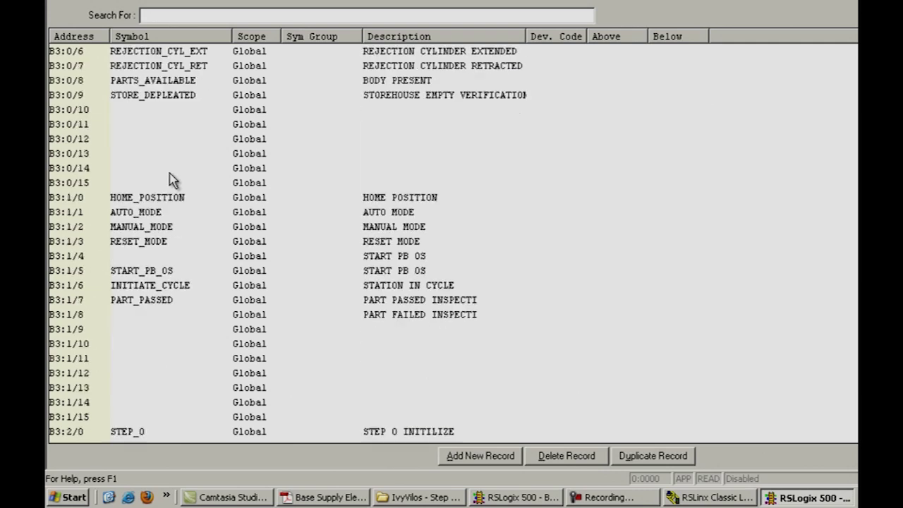
{"action": "scroll", "coordinate": [172, 178], "scroll_direction": "up", "scroll_amount": 5}
{"action": "scroll", "coordinate": [171, 181], "scroll_direction": "up", "scroll_amount": 2}
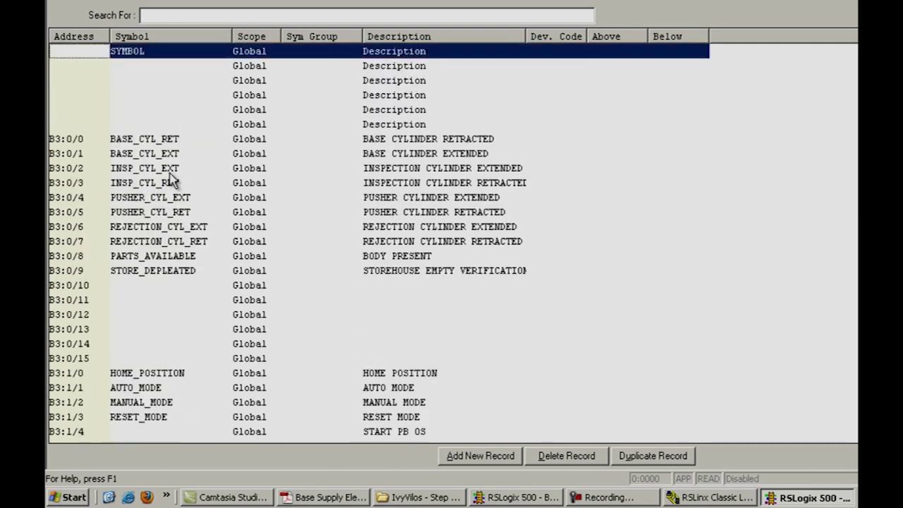
{"action": "scroll", "coordinate": [171, 180], "scroll_direction": "down", "scroll_amount": 14}
{"action": "scroll", "coordinate": [172, 181], "scroll_direction": "down", "scroll_amount": 4}
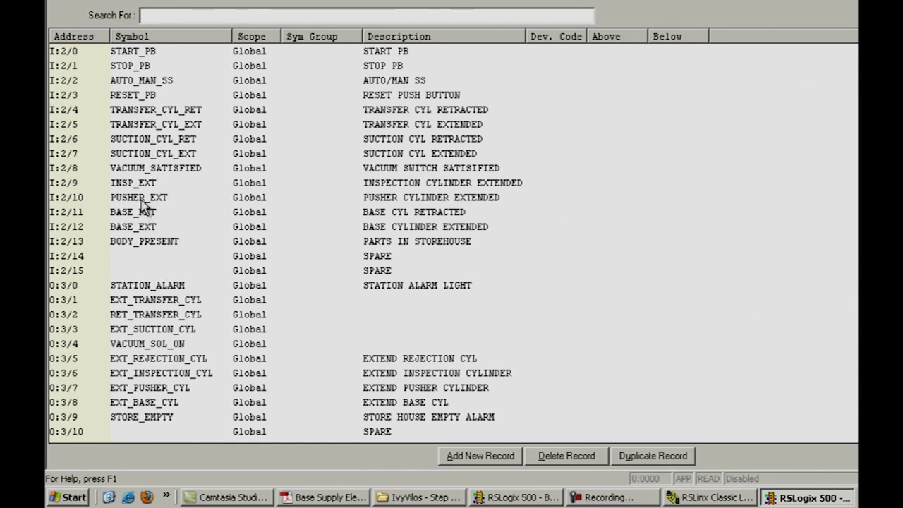
{"action": "scroll", "coordinate": [143, 205], "scroll_direction": "down", "scroll_amount": 3}
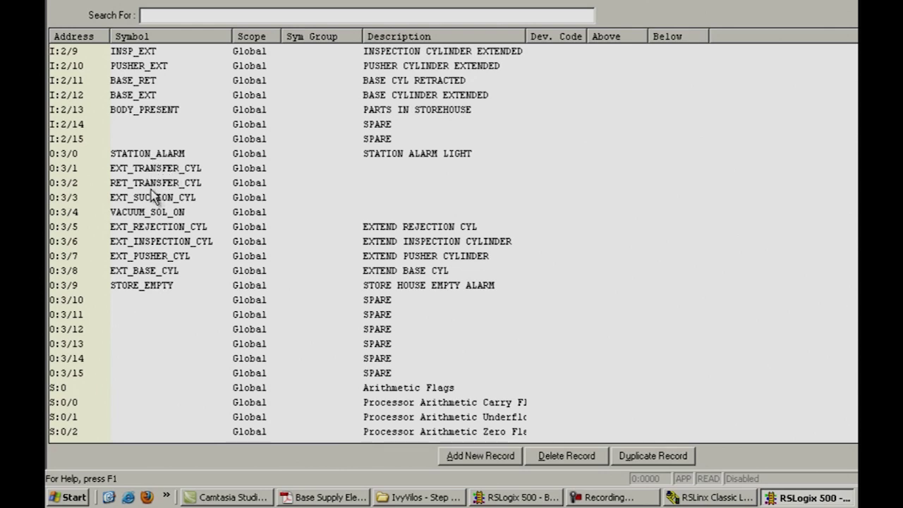
{"action": "scroll", "coordinate": [161, 197], "scroll_direction": "down", "scroll_amount": 1}
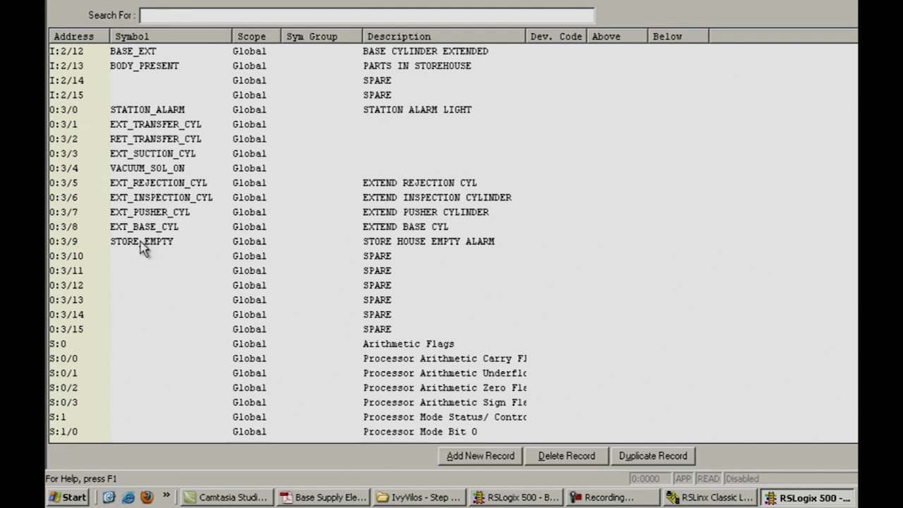
{"action": "scroll", "coordinate": [143, 198], "scroll_direction": "up", "scroll_amount": 4}
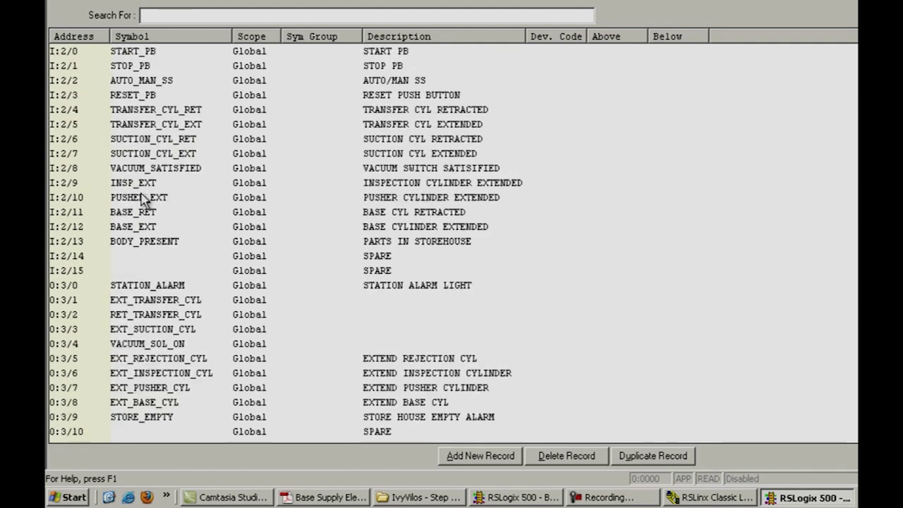
{"action": "scroll", "coordinate": [143, 199], "scroll_direction": "up", "scroll_amount": 1}
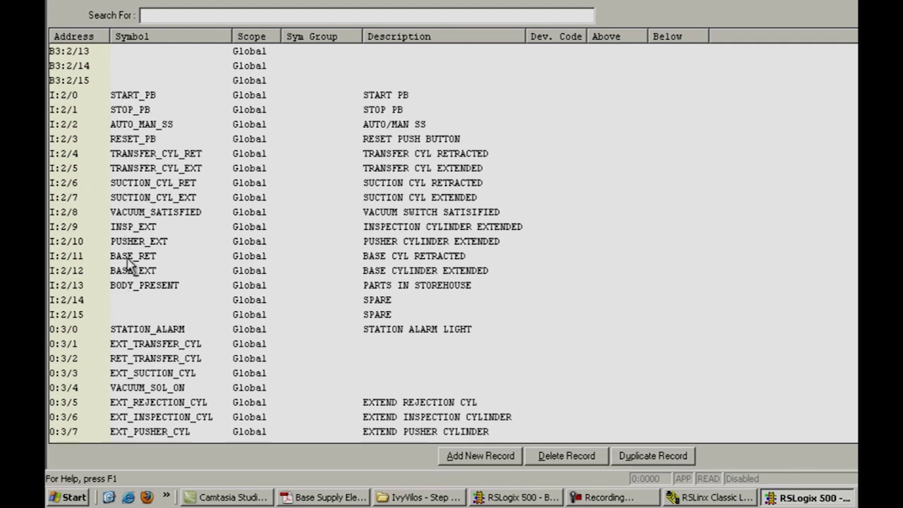
{"action": "scroll", "coordinate": [130, 264], "scroll_direction": "up", "scroll_amount": 6}
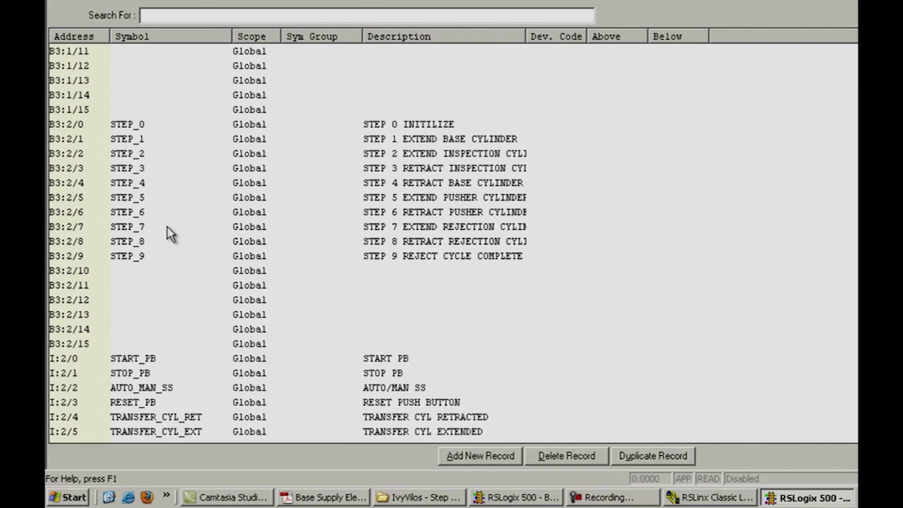
{"action": "scroll", "coordinate": [170, 235], "scroll_direction": "up", "scroll_amount": 1}
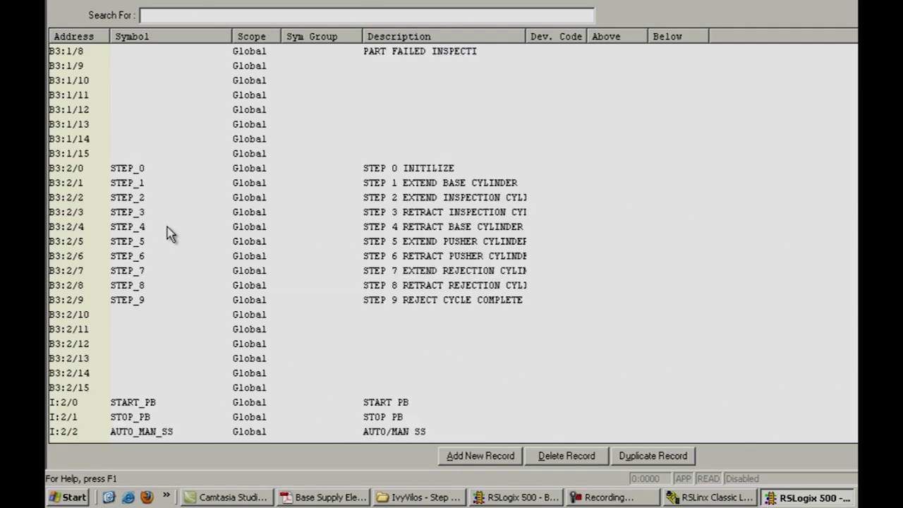
{"action": "scroll", "coordinate": [170, 234], "scroll_direction": "up", "scroll_amount": 4}
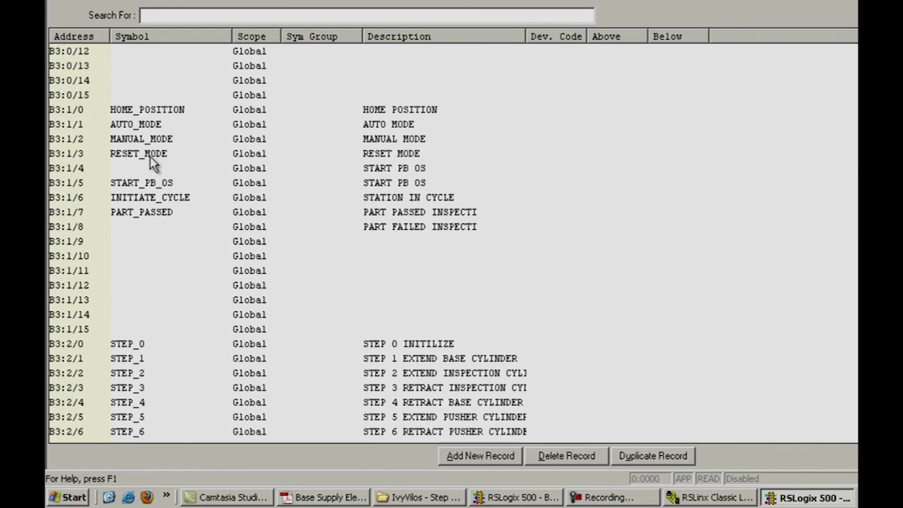
{"action": "scroll", "coordinate": [154, 178], "scroll_direction": "up", "scroll_amount": 5}
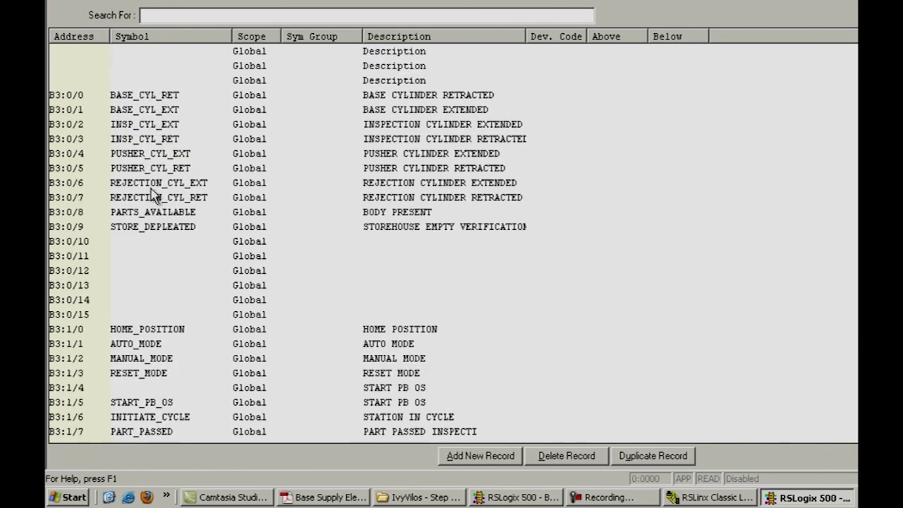
{"action": "key", "text": "Insert"}
{"action": "key", "text": "Insert"}
{"action": "key", "text": "Insert"}
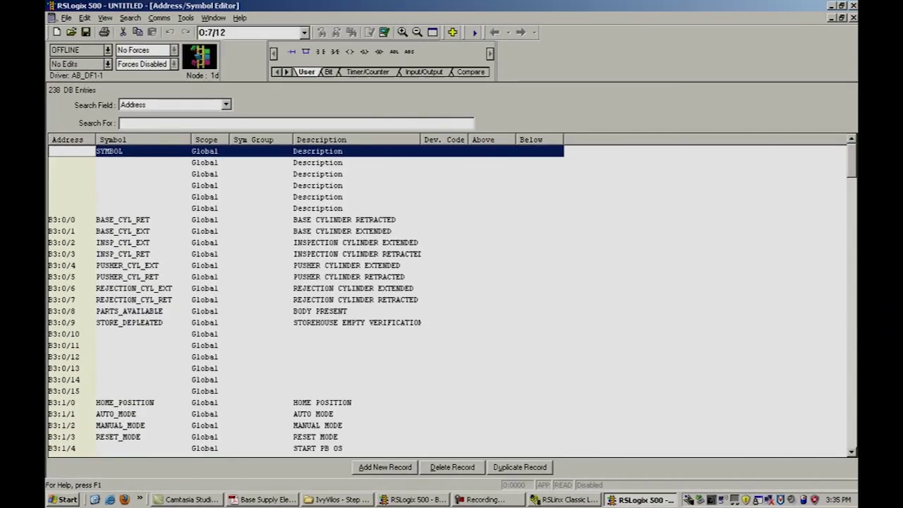
Restore the maximized Address/Symbol Editor to a floating window over the LAD 2 ladder file
{"action": "left_click", "coordinate": [842, 17]}
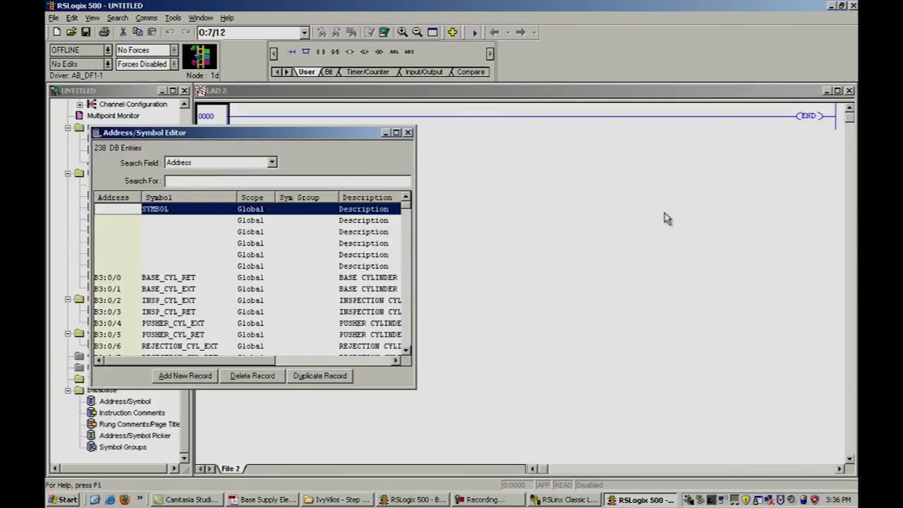